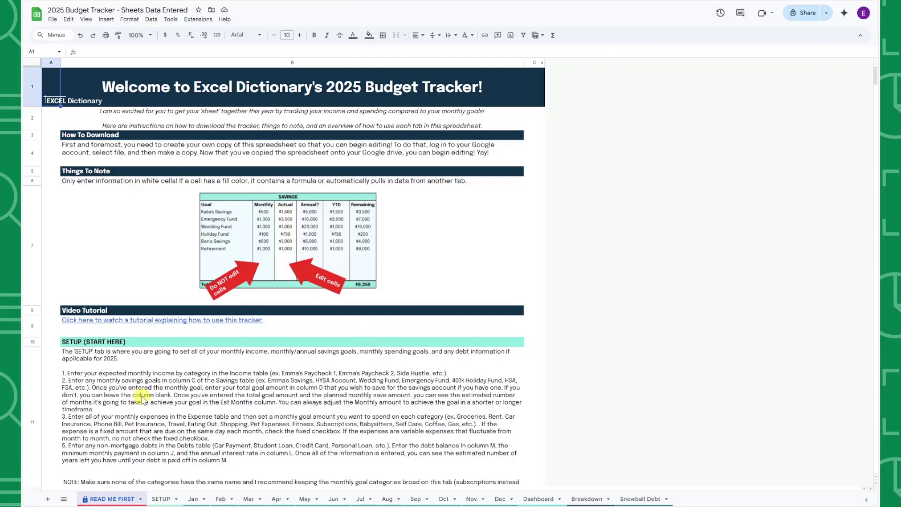
# - Tour the SETUP, Jan, Dashboard and Snowball Debt sheets, then return to SETUP's 2025 GOALS planner
pyautogui.click(159, 499)
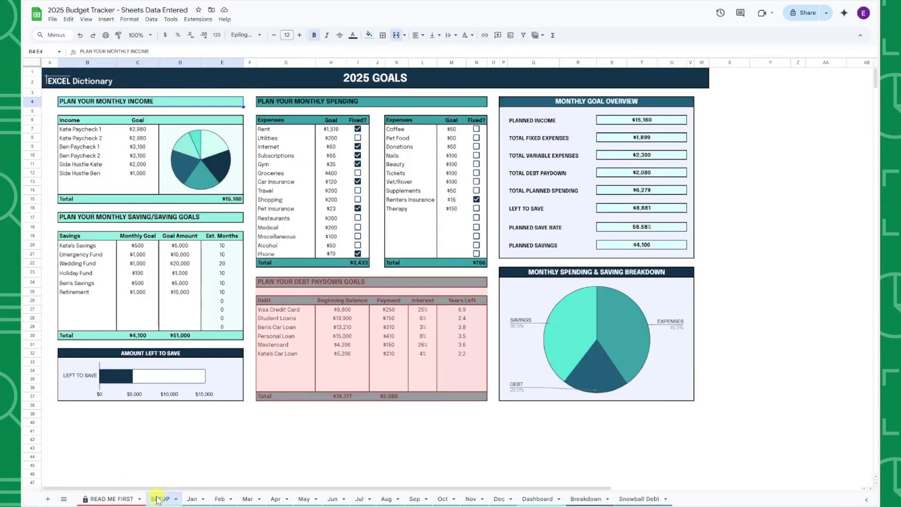
pyautogui.click(192, 499)
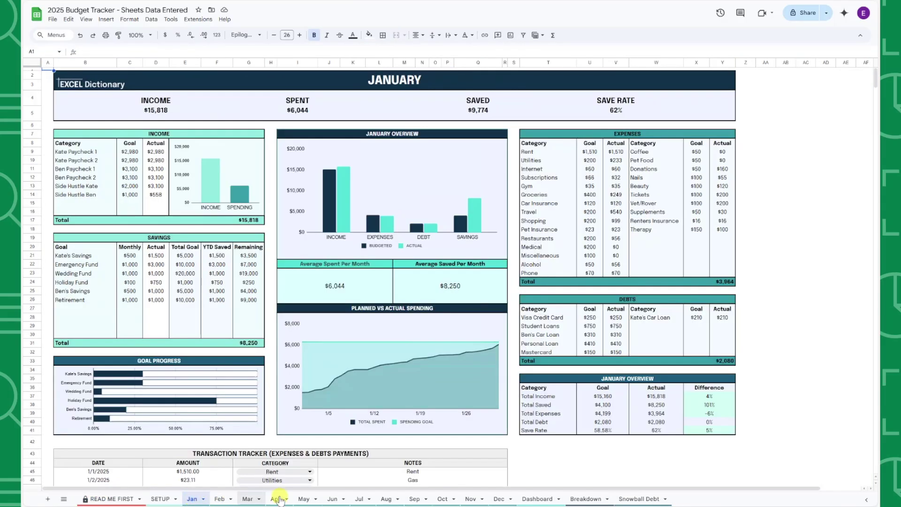
pyautogui.click(539, 499)
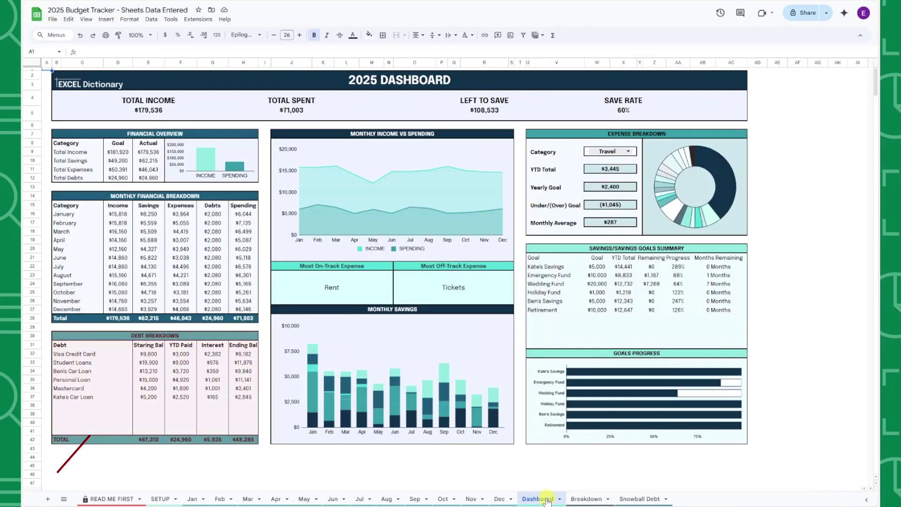
pyautogui.click(636, 499)
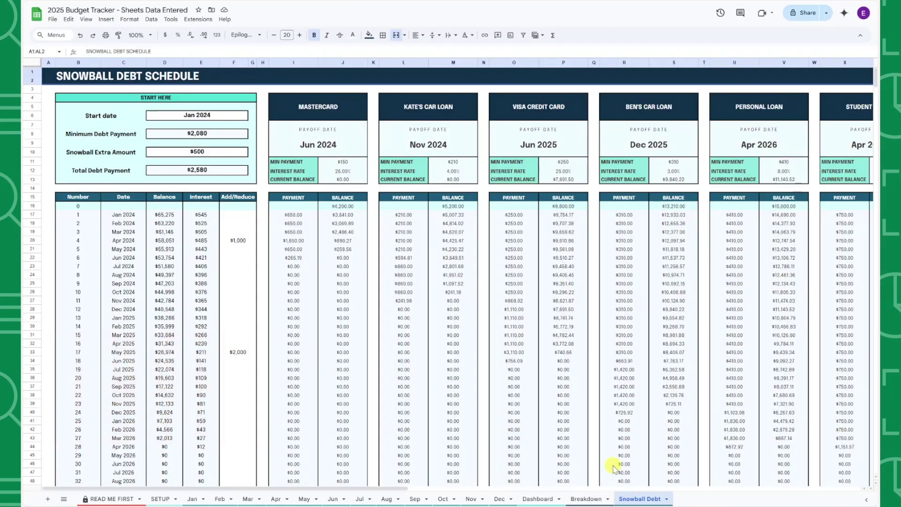
pyautogui.hscroll(5, 601, 360)
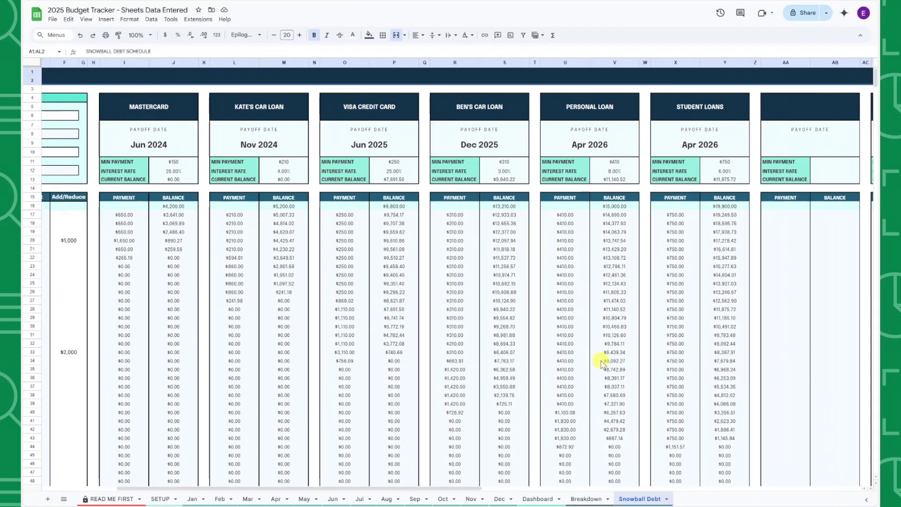
pyautogui.hscroll(-5, 602, 363)
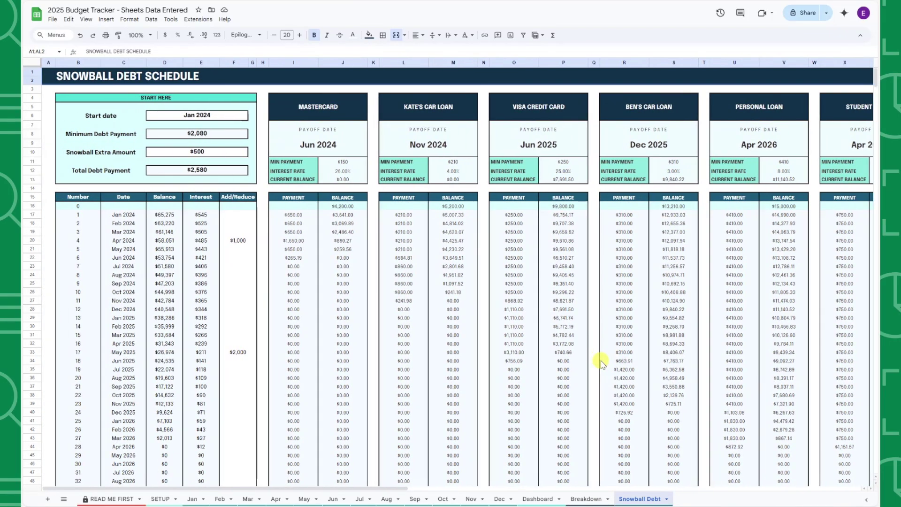
pyautogui.click(157, 499)
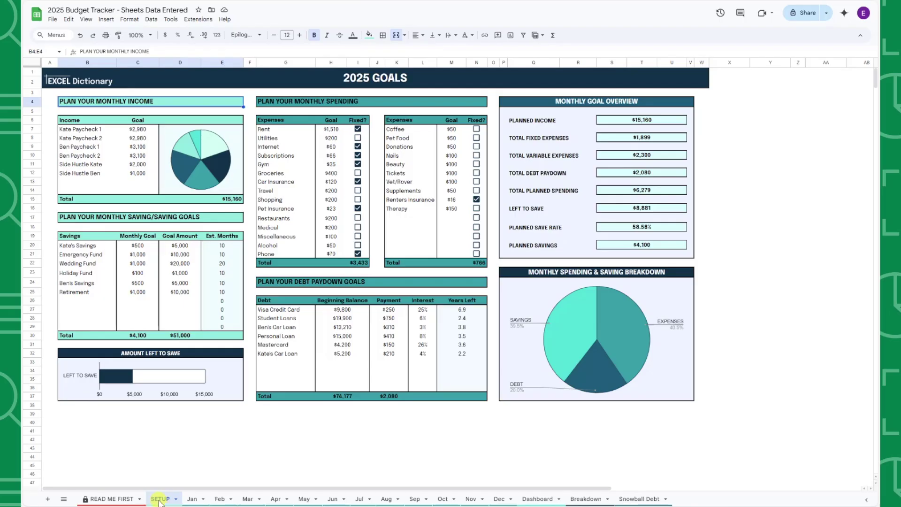
# - Read the Snowball Debt section of the READ ME FIRST instructions sheet
pyautogui.click(117, 500)
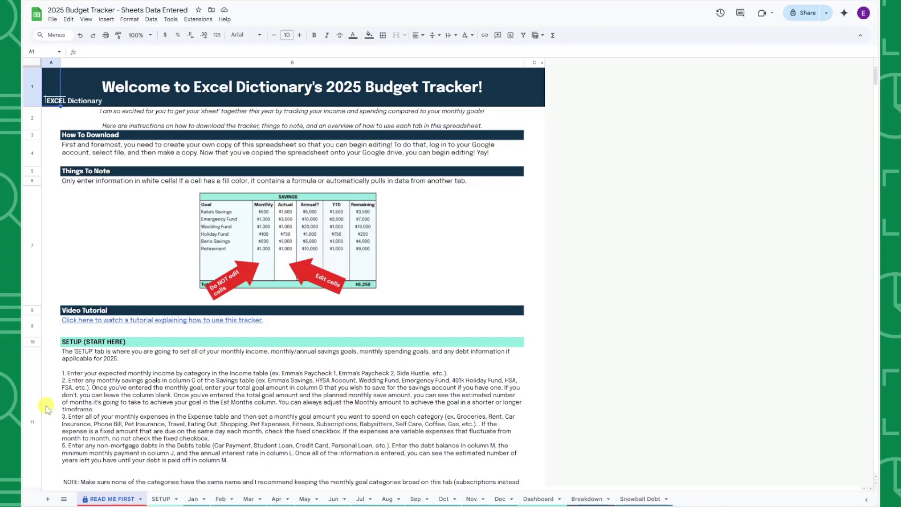
pyautogui.scroll(-7, 47, 407)
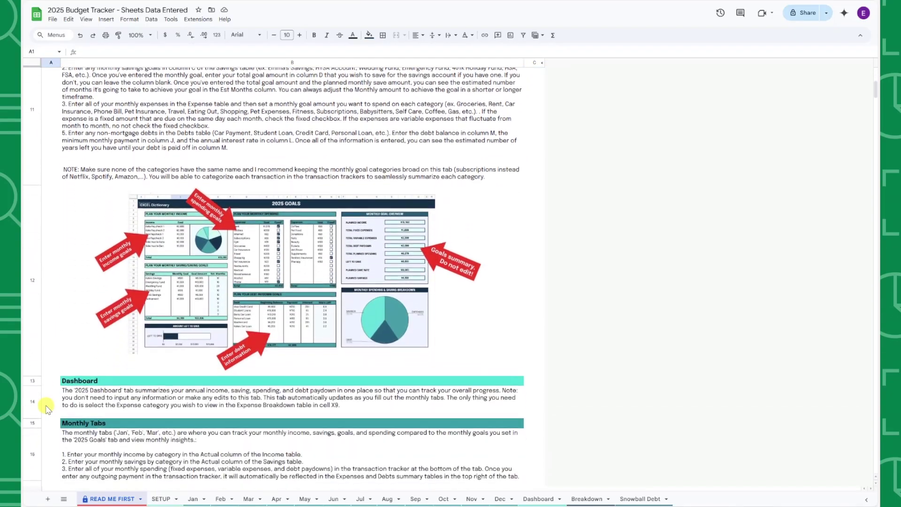
pyautogui.scroll(-12, 47, 407)
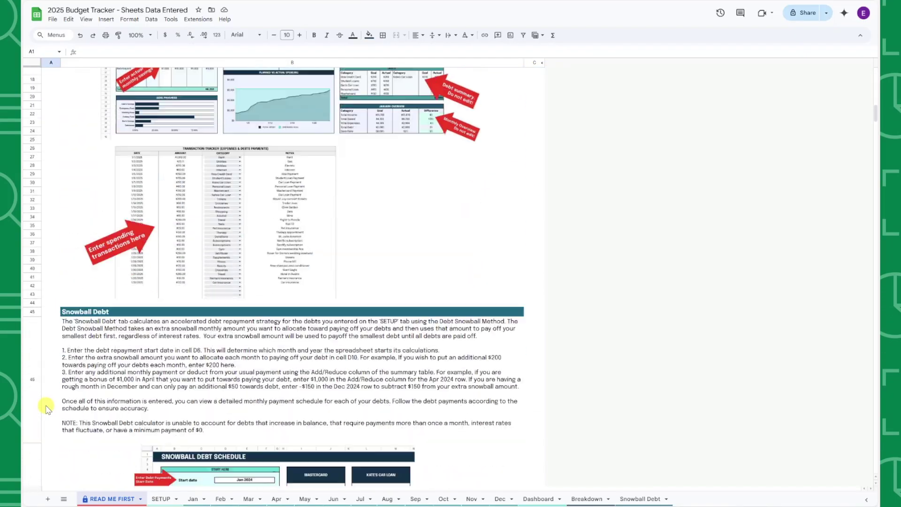
pyautogui.scroll(-5, 47, 408)
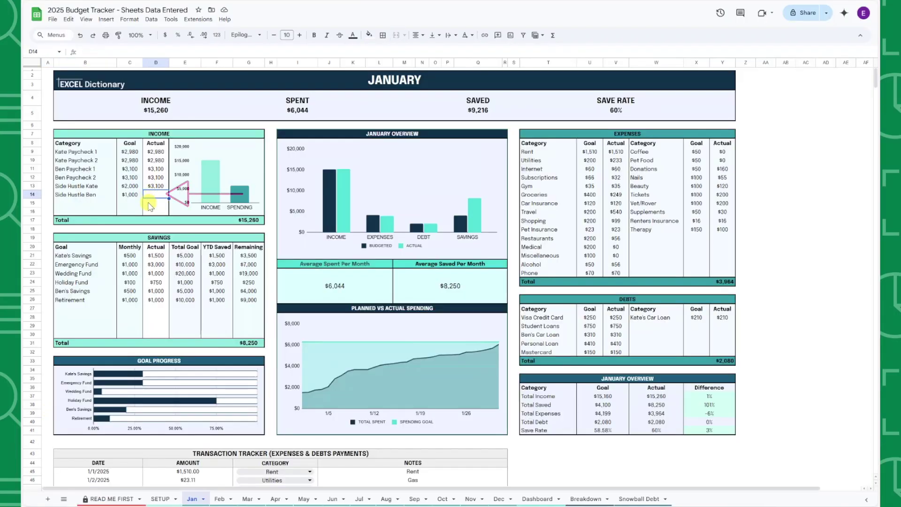
# - Enter 558 as the last January income actual, bringing total income to $15,818
pyautogui.write('558')
pyautogui.press('Return')
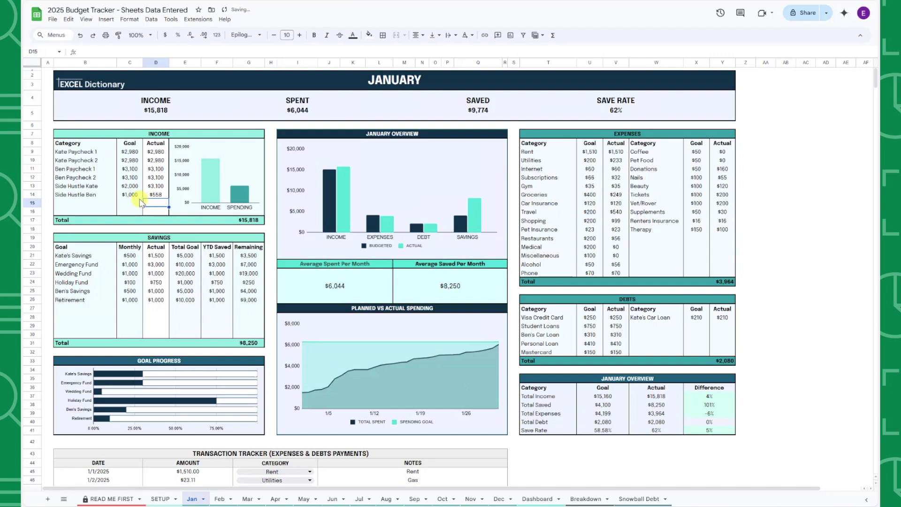
pyautogui.click(134, 196)
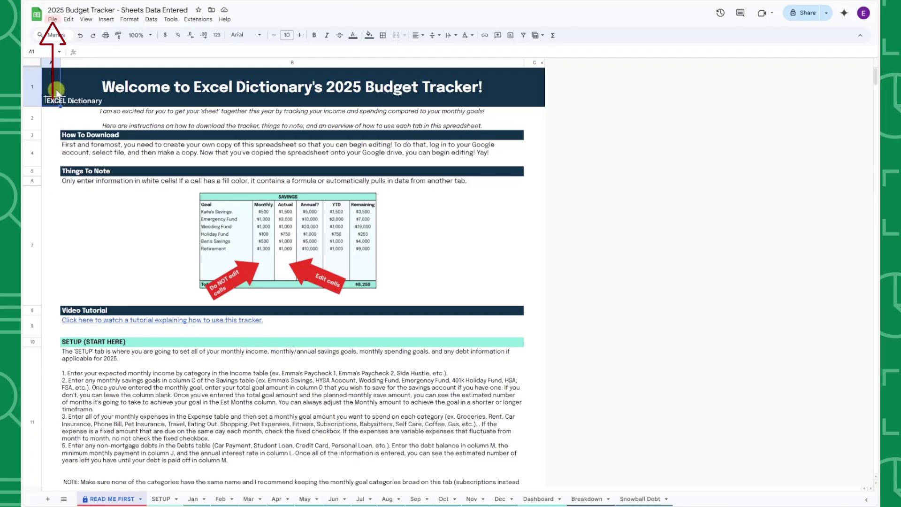
# - Make a copy of the 2025 Budget Tracker spreadsheet
pyautogui.click(53, 19)
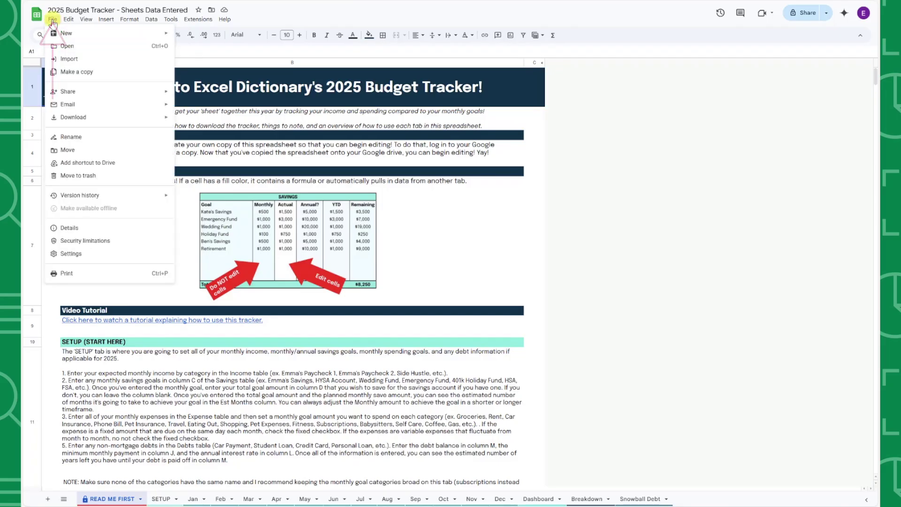
pyautogui.click(64, 75)
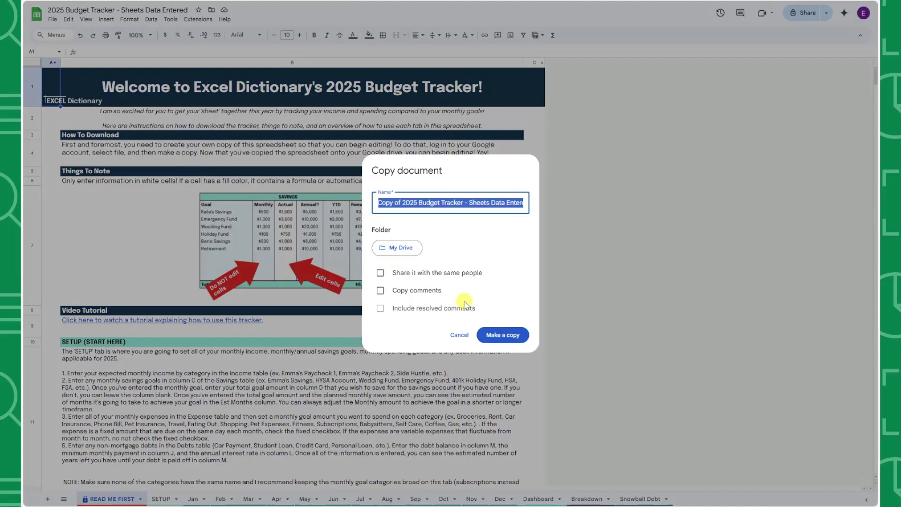
pyautogui.click(491, 335)
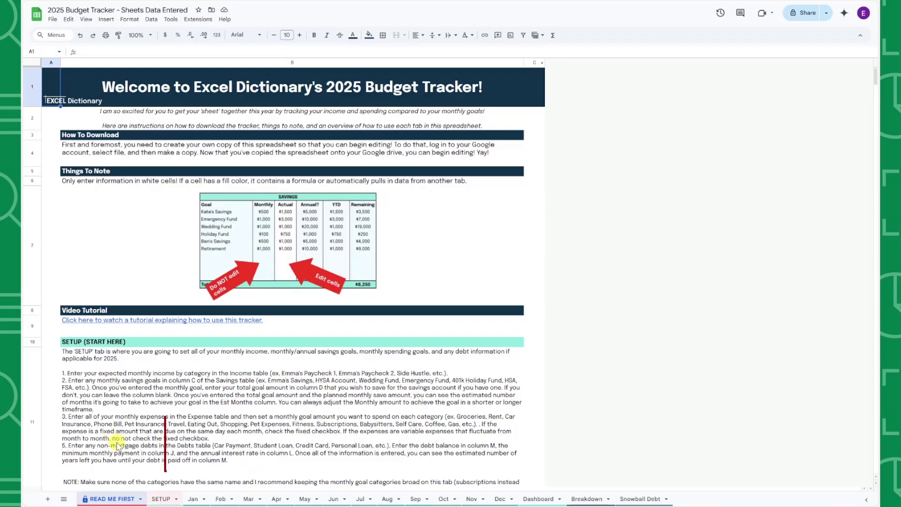
# - Return from READ ME FIRST to the SETUP sheet's 2025 GOALS planner
pyautogui.click(159, 499)
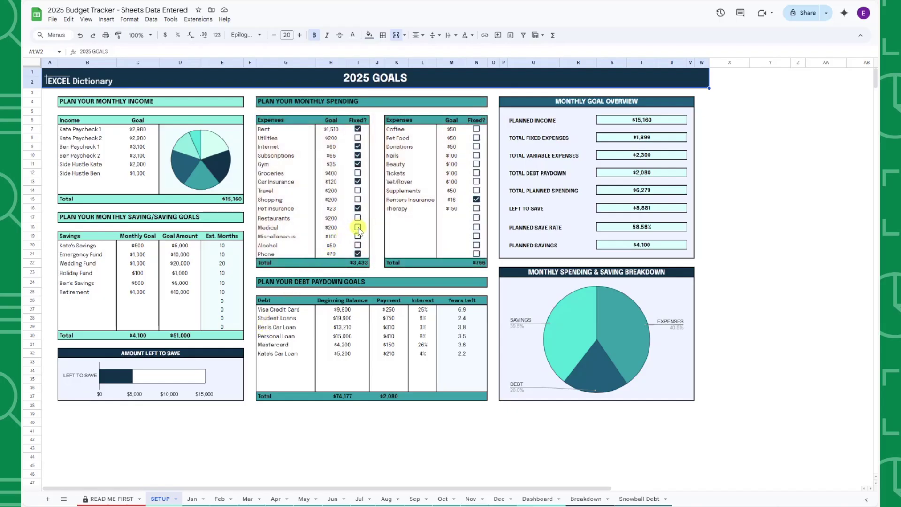
# - Tick Fixed? for Medical and Donations, making fixed expenses $2,149 and variable $2,050
pyautogui.click(358, 228)
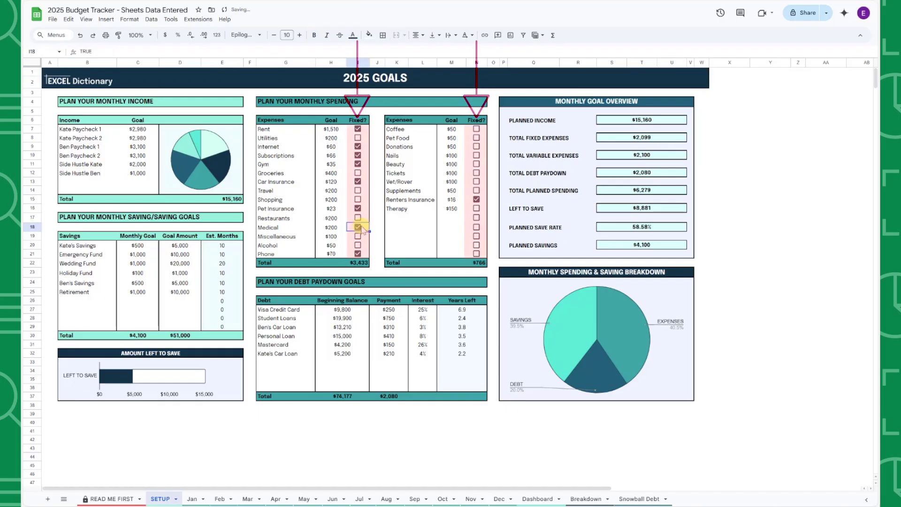
pyautogui.click(476, 147)
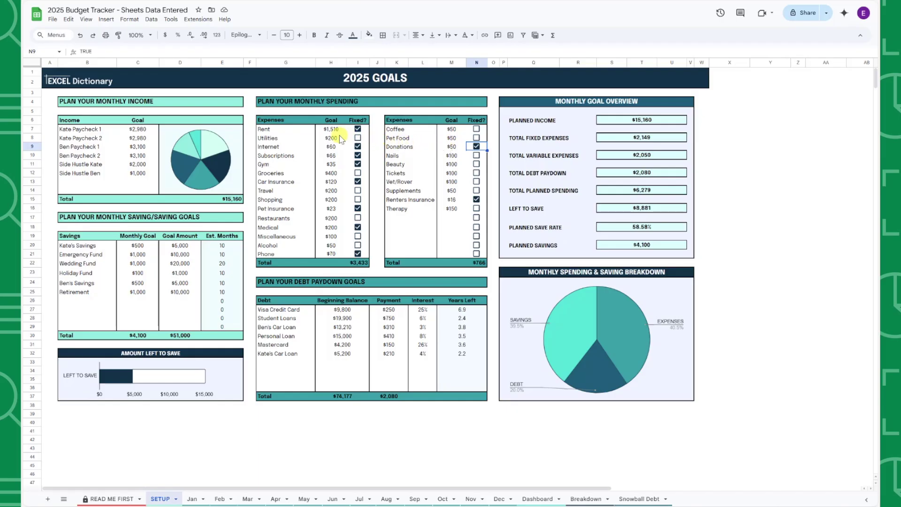
# - Rename the Rent expense category in G7 to Mortgage
pyautogui.click(311, 131)
pyautogui.write('Mortgage')
pyautogui.press('Return')
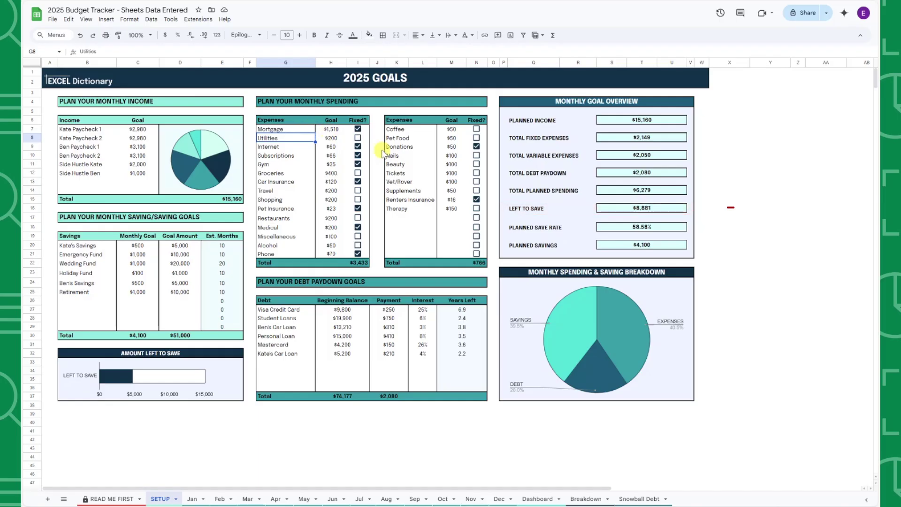
# - Set the Holiday Fund monthly goal to $500 and the first savings goal to $1,000
pyautogui.click(602, 209)
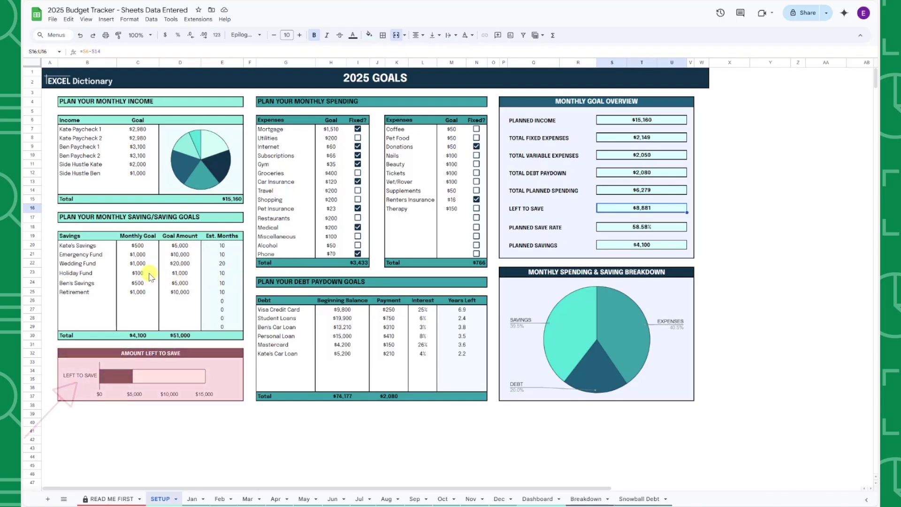
pyautogui.click(150, 273)
pyautogui.write('500')
pyautogui.press('Return')
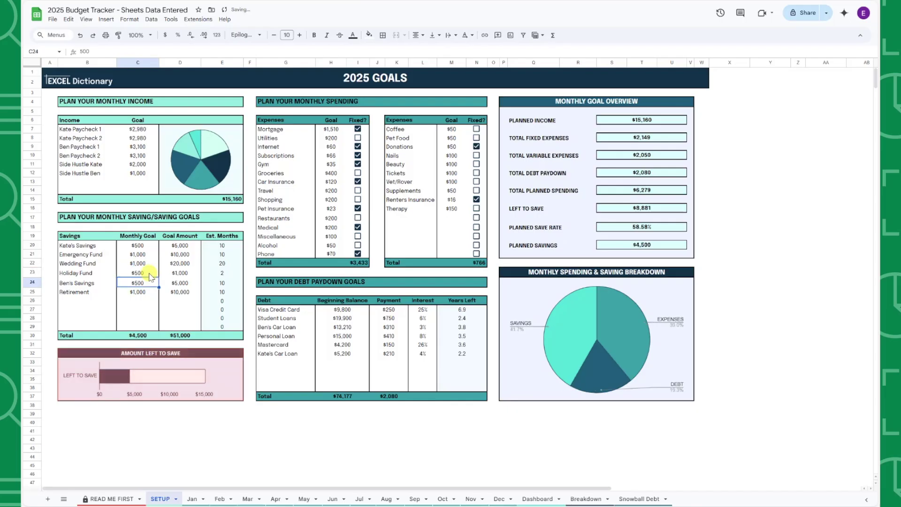
pyautogui.click(139, 246)
pyautogui.write('1000')
pyautogui.press('Return')
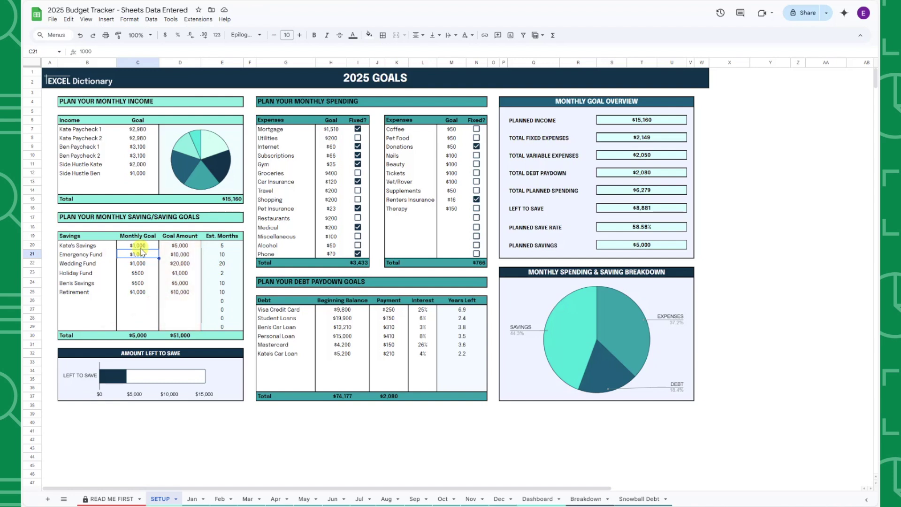
# - Set the Emergency Fund monthly goal to $2,000 and the first savings goal to $500
pyautogui.click(165, 256)
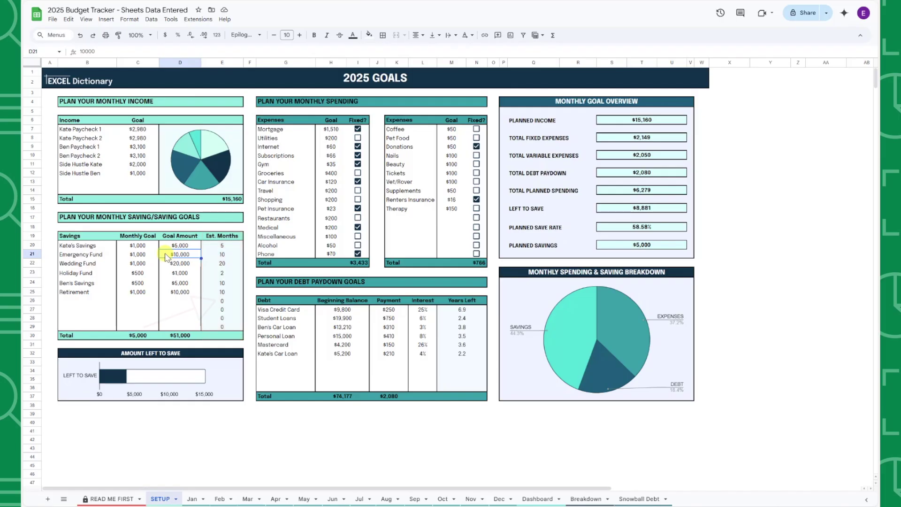
pyautogui.click(148, 257)
pyautogui.write('2000')
pyautogui.press('Return')
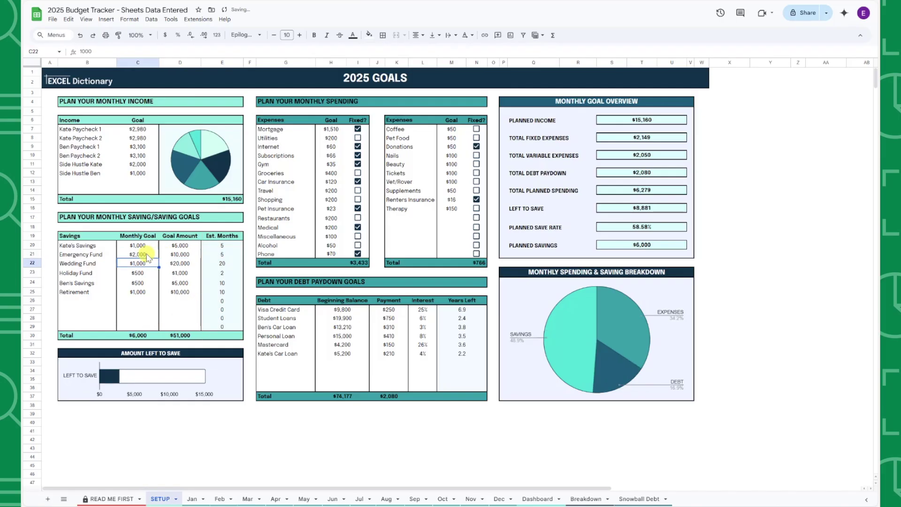
pyautogui.click(142, 246)
pyautogui.write('500')
pyautogui.press('Return')
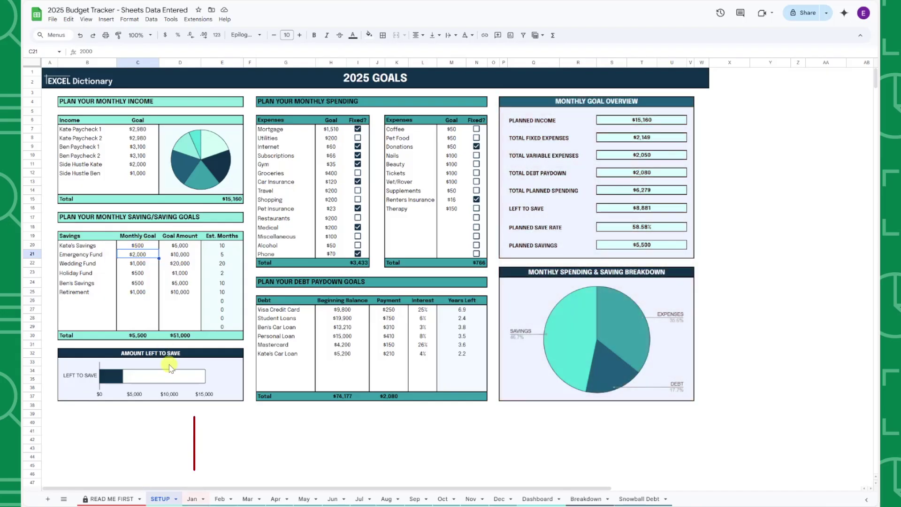
# - Open the January sheet and scroll through its transaction tracker
pyautogui.click(193, 499)
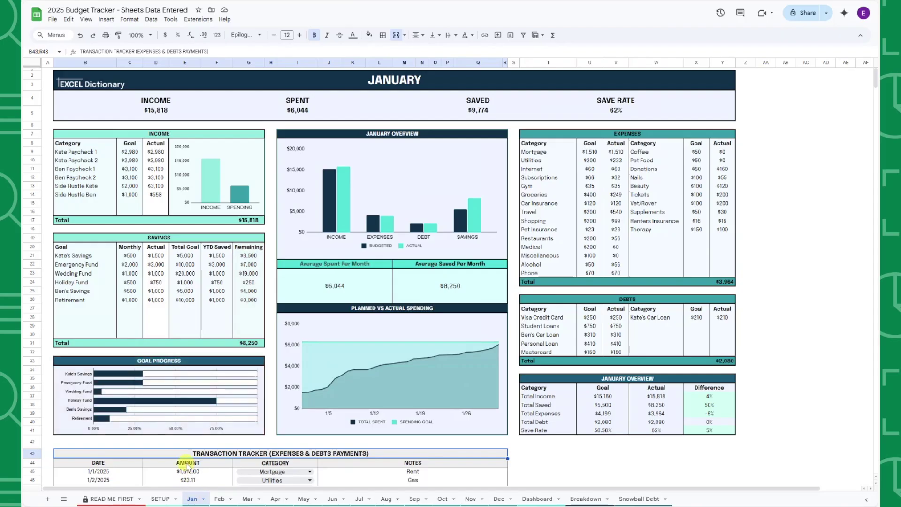
pyautogui.scroll(-2, 171, 421)
pyautogui.scroll(-2, 171, 421)
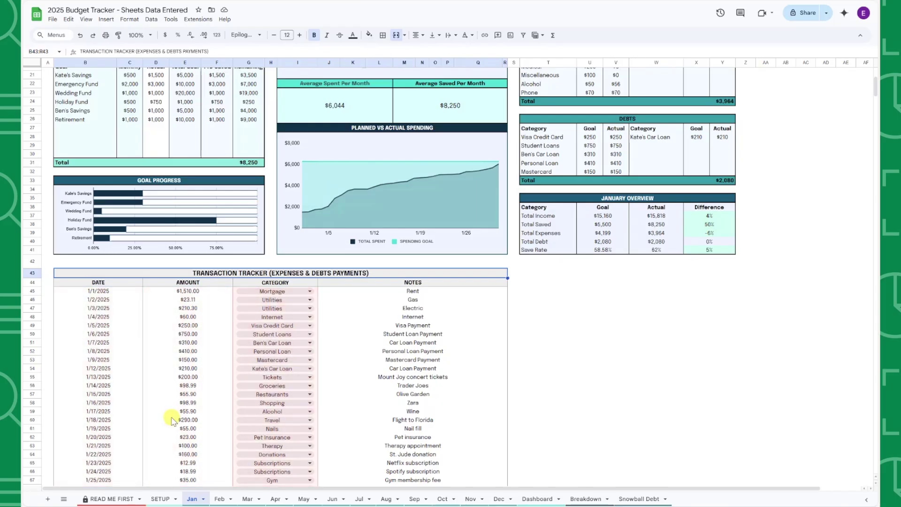
pyautogui.scroll(5, 171, 420)
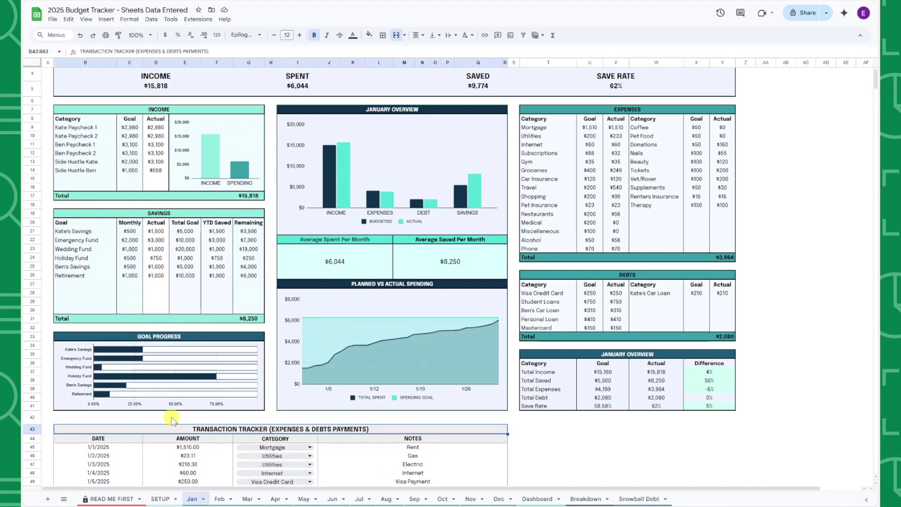
pyautogui.scroll(1, 172, 419)
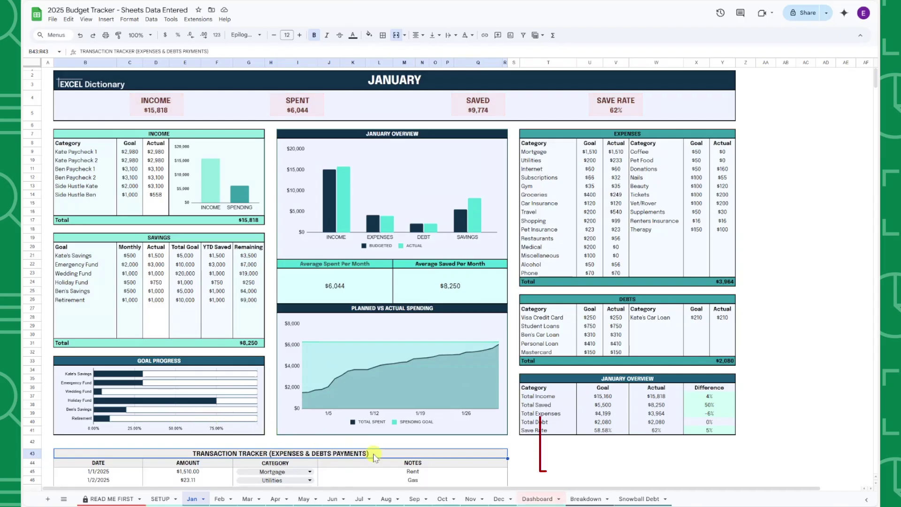
pyautogui.click(522, 498)
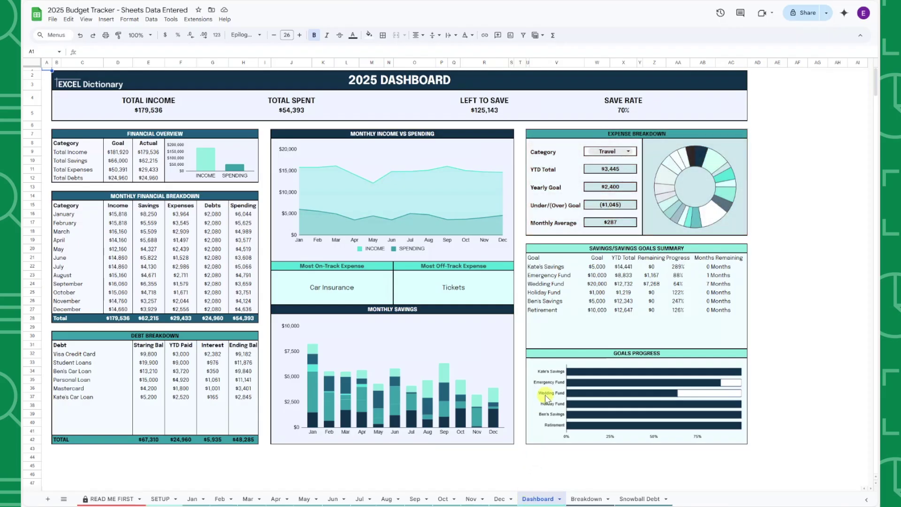
# - Show the Dashboard's Expense Breakdown for the Groceries category
pyautogui.click(624, 151)
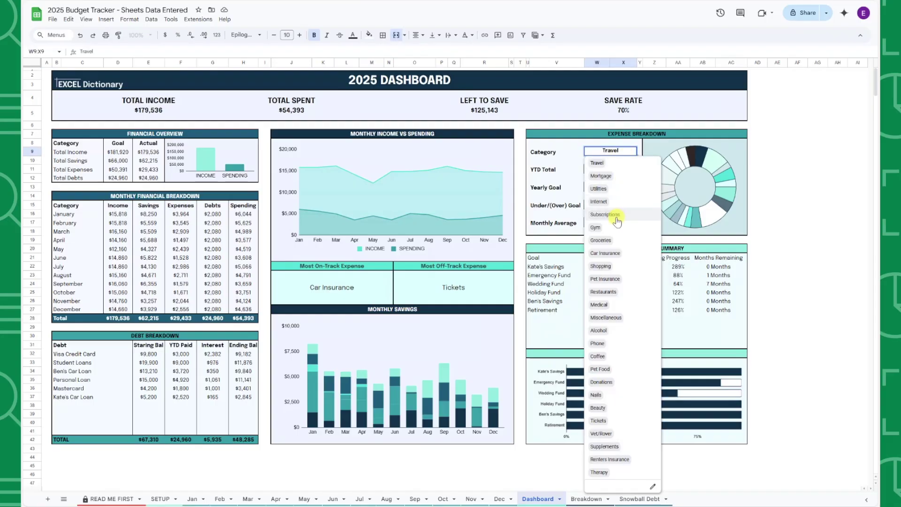
pyautogui.click(608, 240)
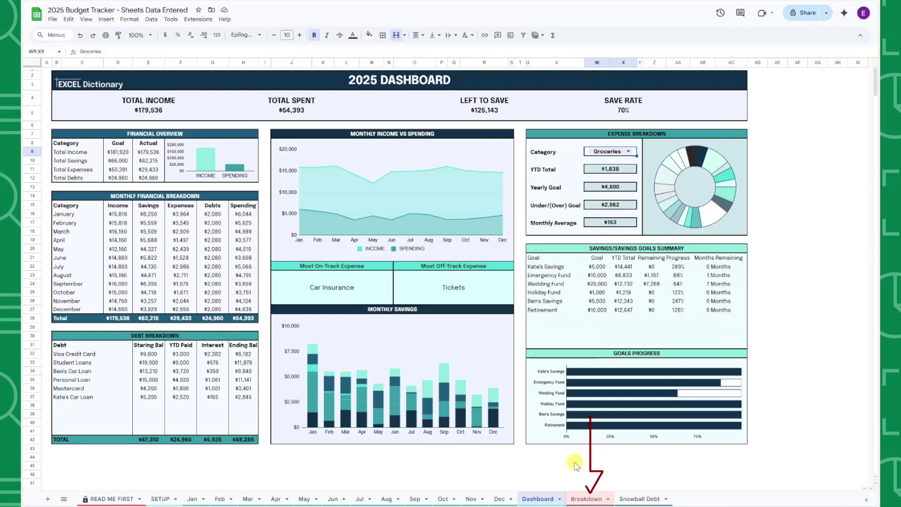
# - Review the 2025 Breakdown sheet, then switch to the Snowball Debt Schedule
pyautogui.click(583, 500)
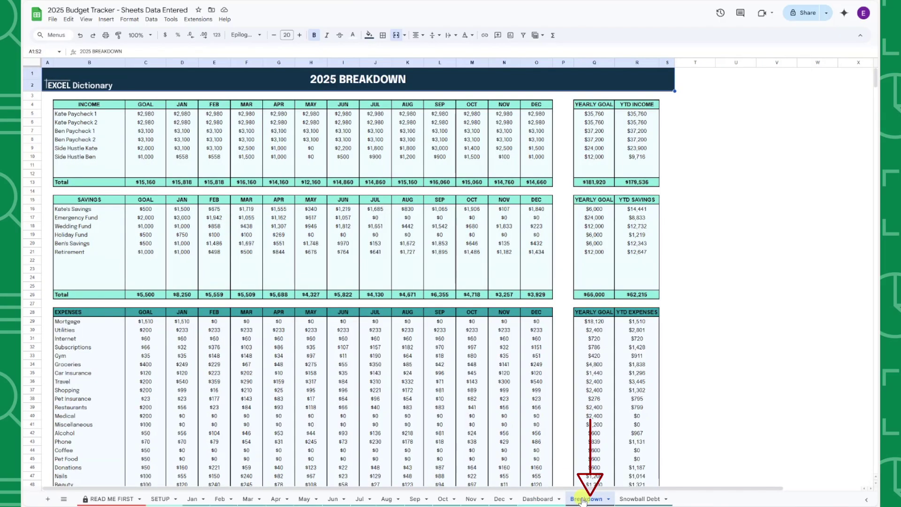
pyautogui.scroll(-6, 541, 386)
pyautogui.scroll(-3, 541, 386)
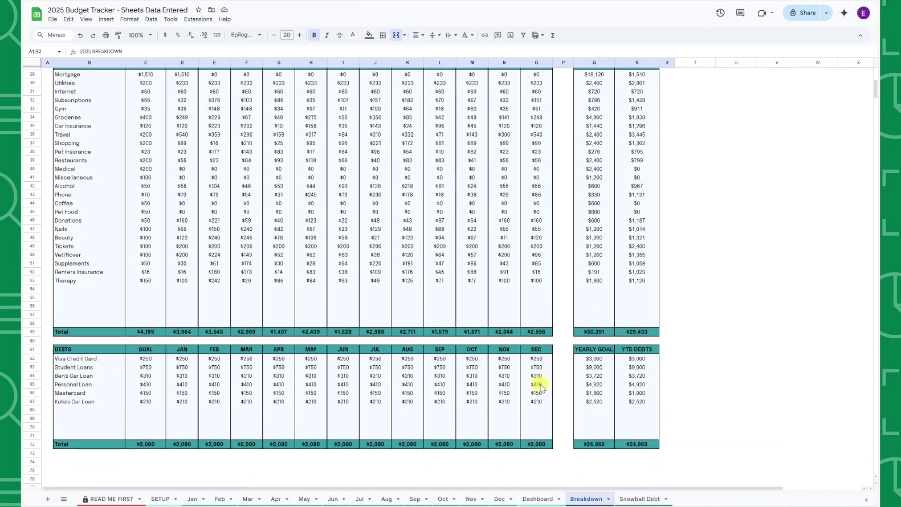
pyautogui.scroll(9, 541, 386)
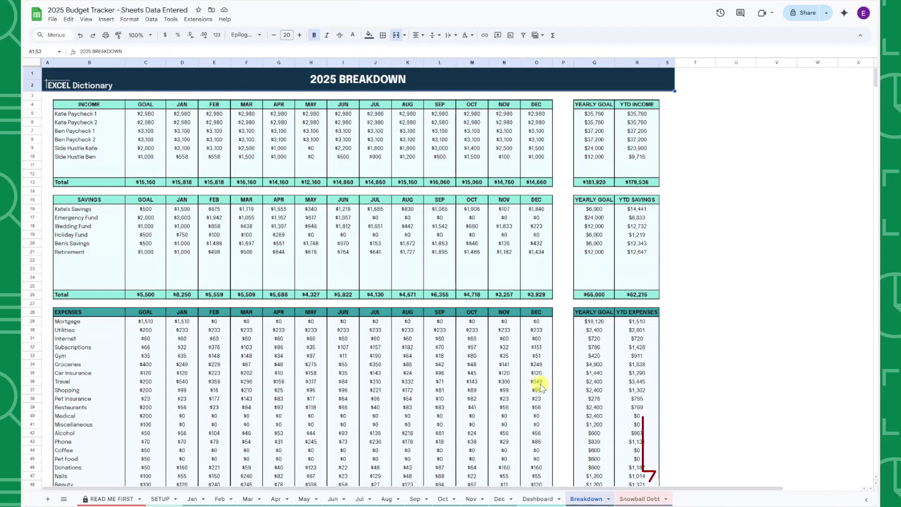
pyautogui.click(631, 499)
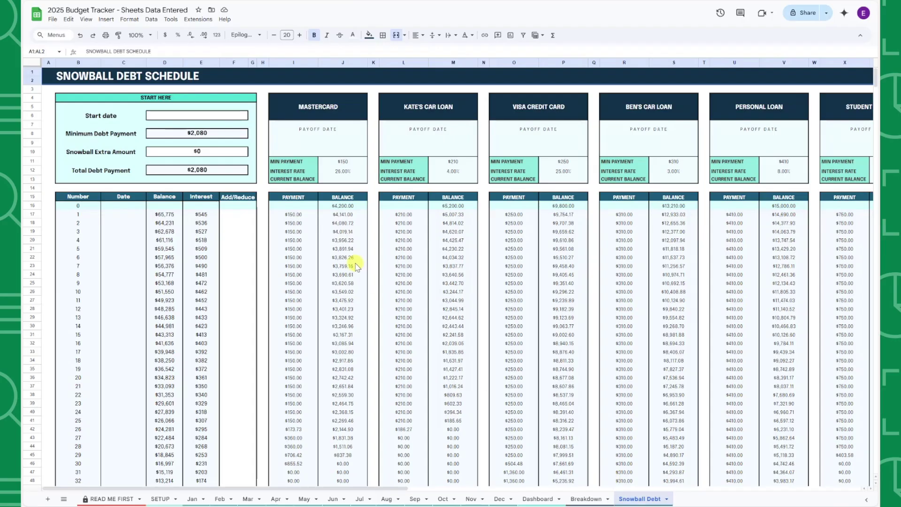
# - Enter a start date of 1/1/2025 and a Snowball Extra Amount of 200
pyautogui.click(236, 120)
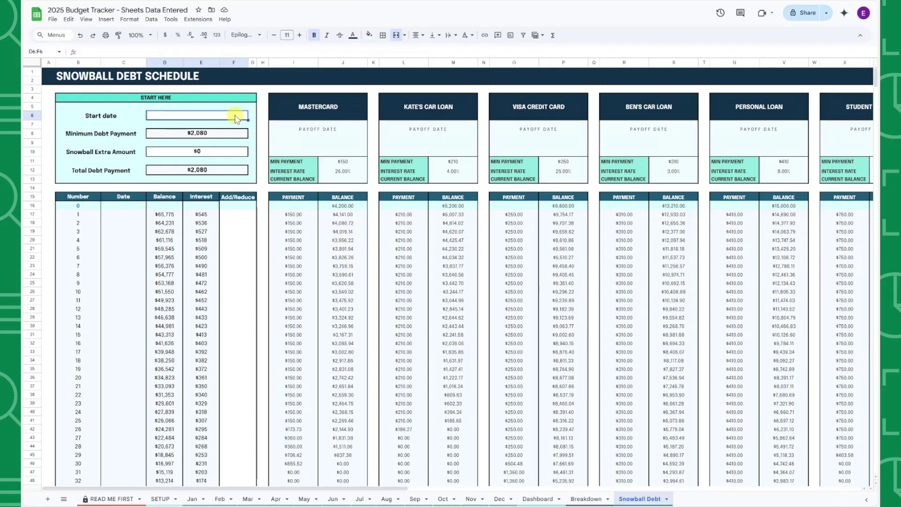
pyautogui.write('1/1/2025')
pyautogui.press('Return')
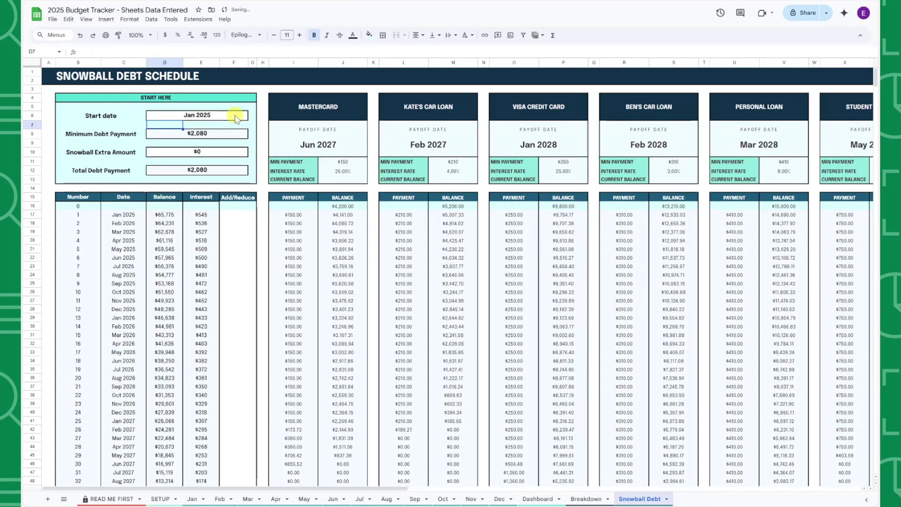
pyautogui.click(230, 154)
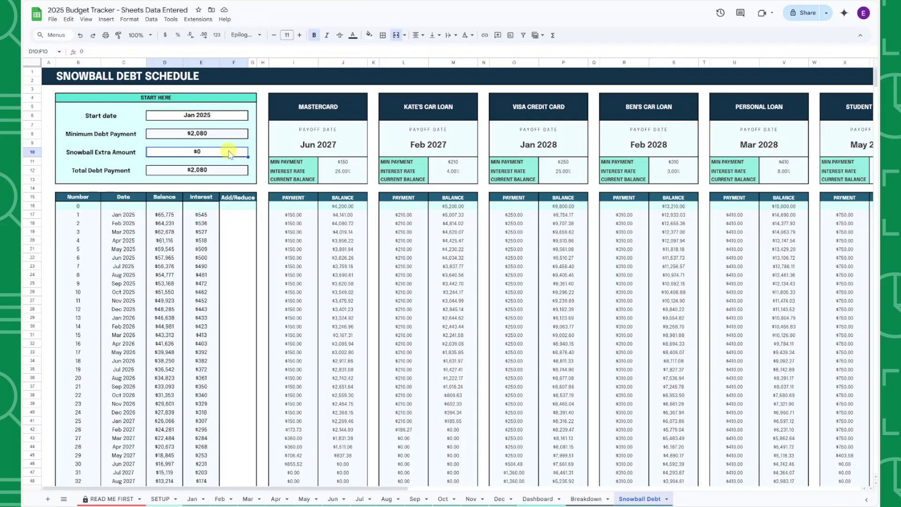
pyautogui.write('200')
pyautogui.press('Return')
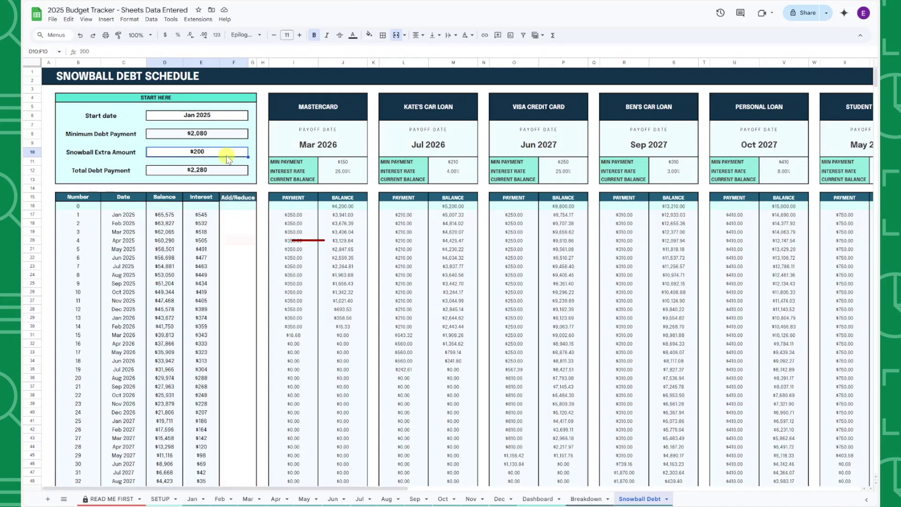
# - Enter 1000 in Add/Reduce for Apr 2025 (F20) and -150 for Dec 2025 (F28)
pyautogui.click(224, 240)
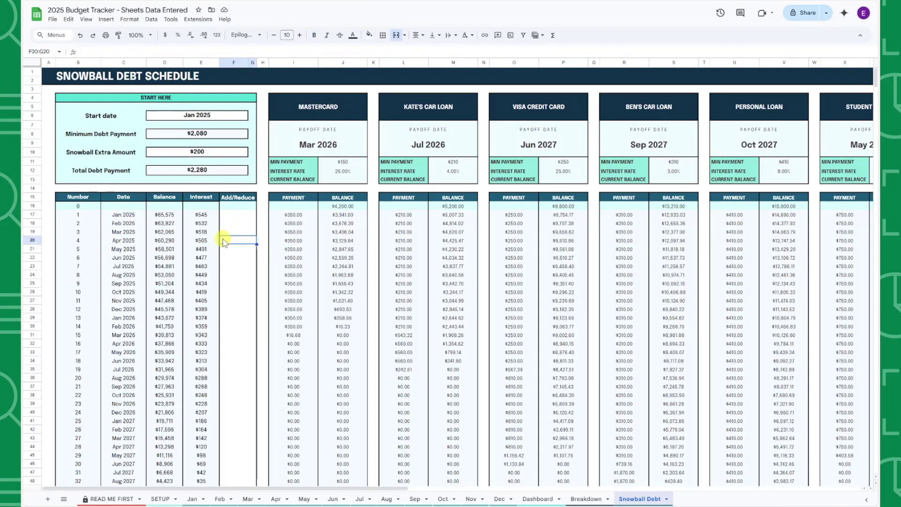
pyautogui.write('1000')
pyautogui.press('Return')
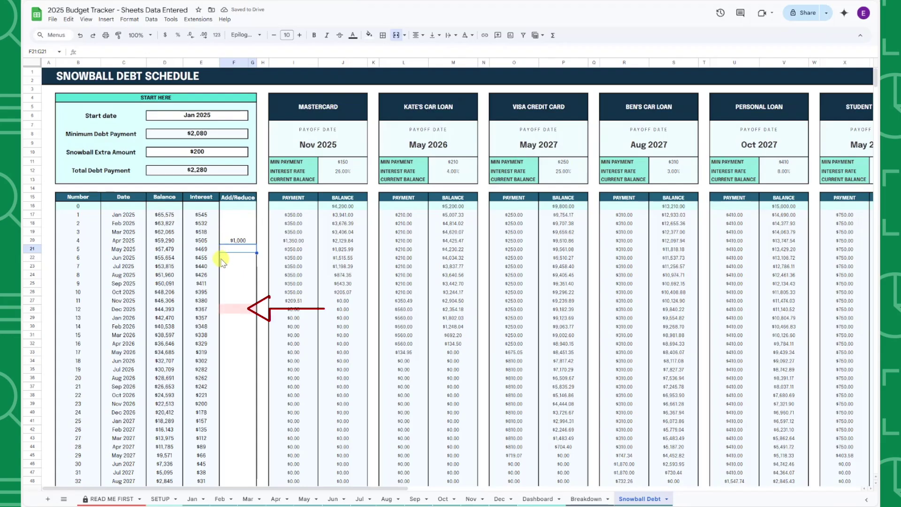
pyautogui.click(222, 310)
pyautogui.write('-150')
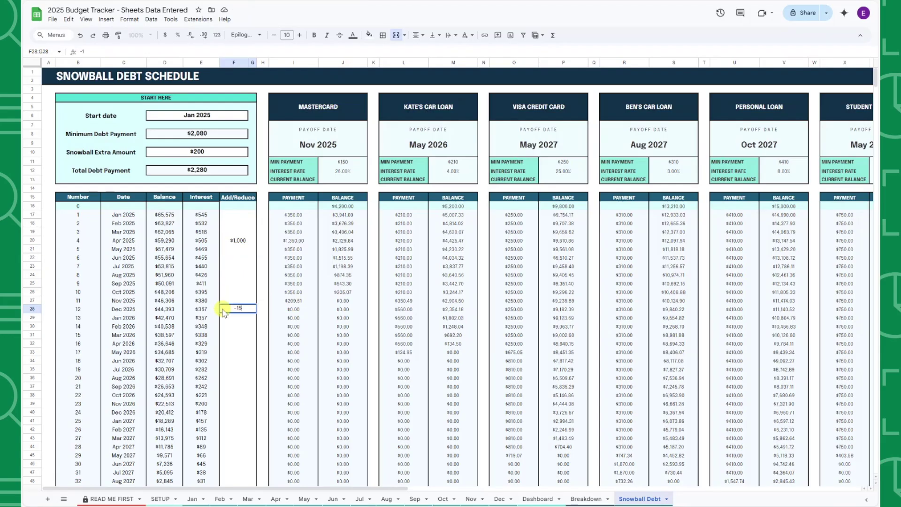
pyautogui.press('Return')
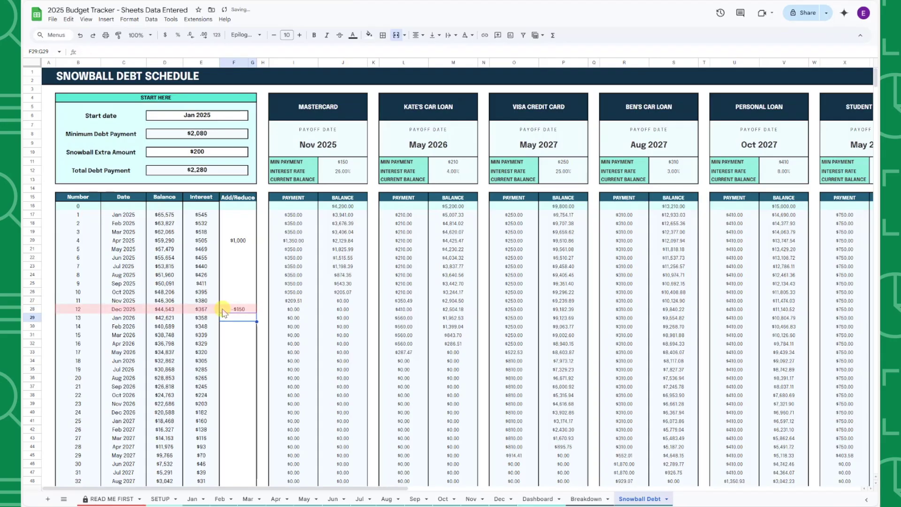